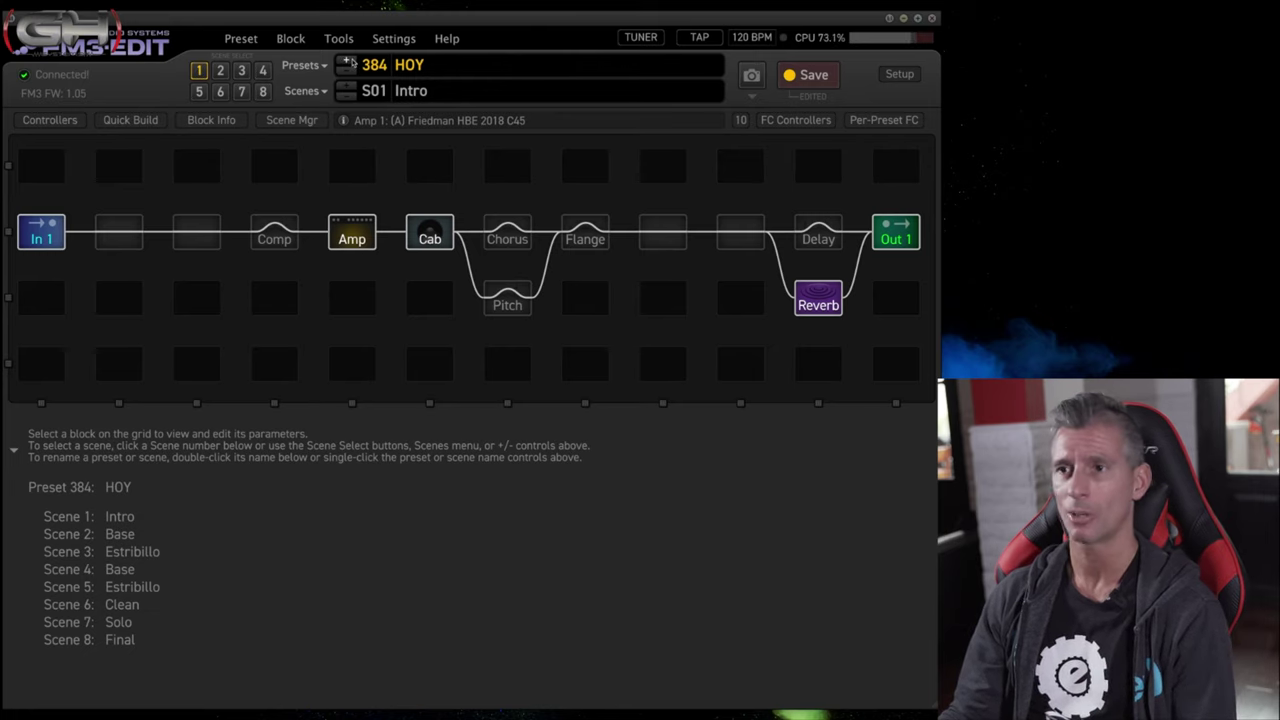
Step: Browse the presets one by one from 384 HOY up to 388 Tema 4 and return to 384 HOY
{"action": "left_click", "coordinate": [348, 62]}
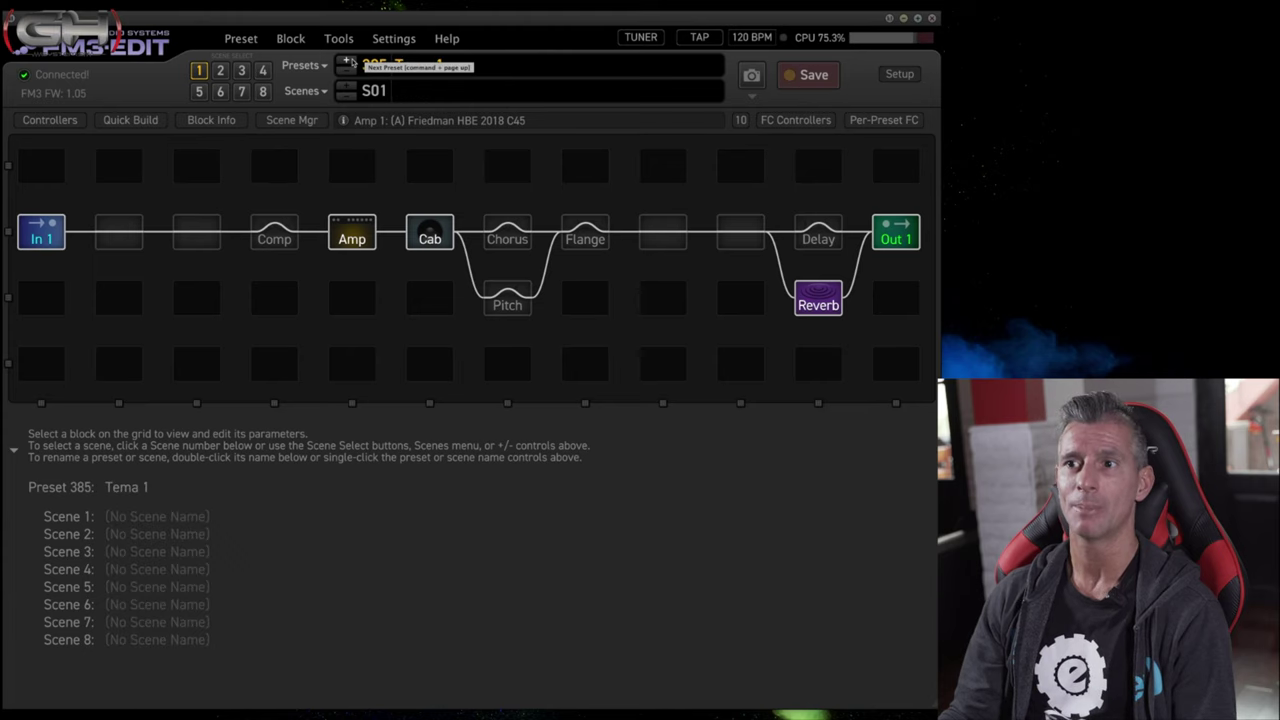
{"action": "left_click", "coordinate": [348, 62]}
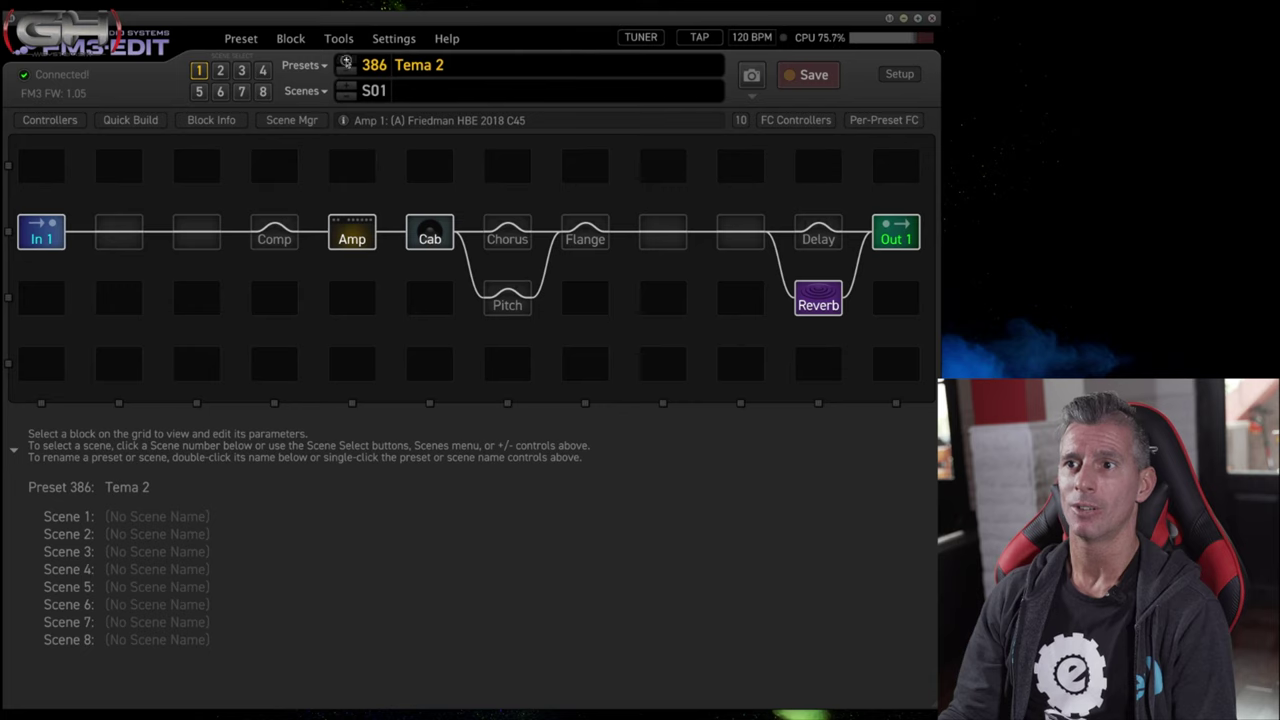
{"action": "left_click", "coordinate": [348, 62]}
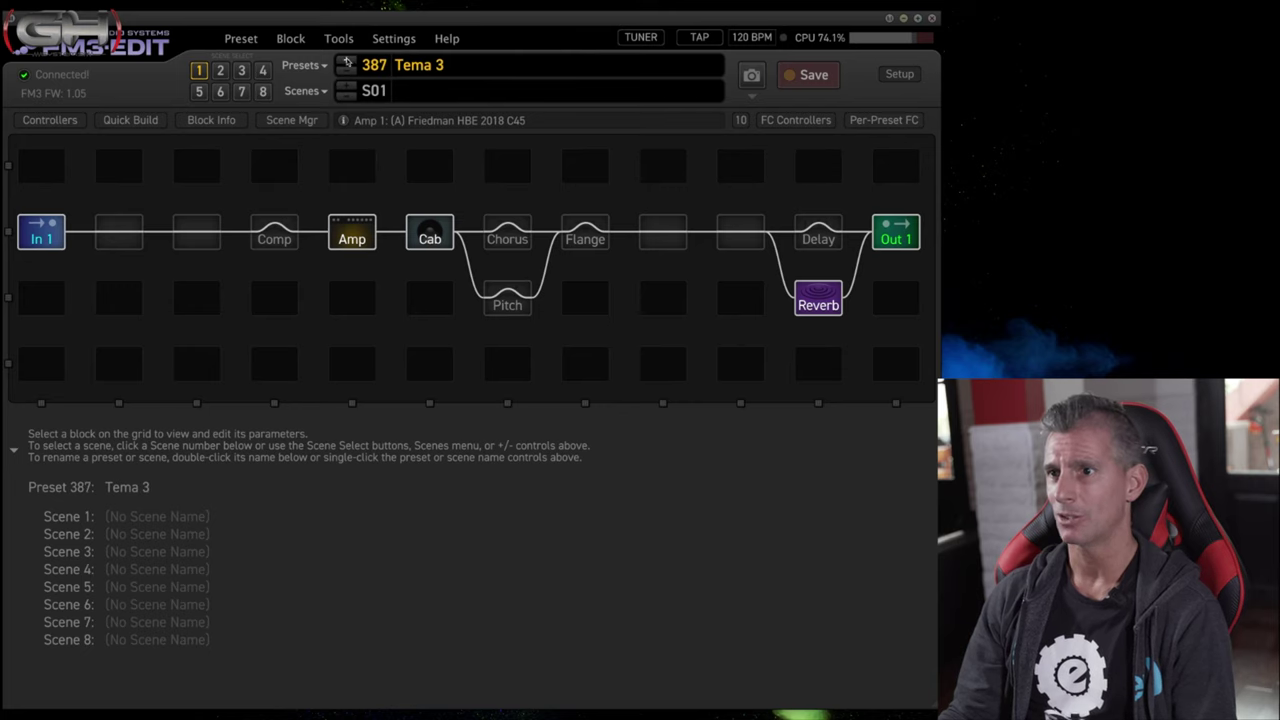
{"action": "left_click", "coordinate": [348, 63]}
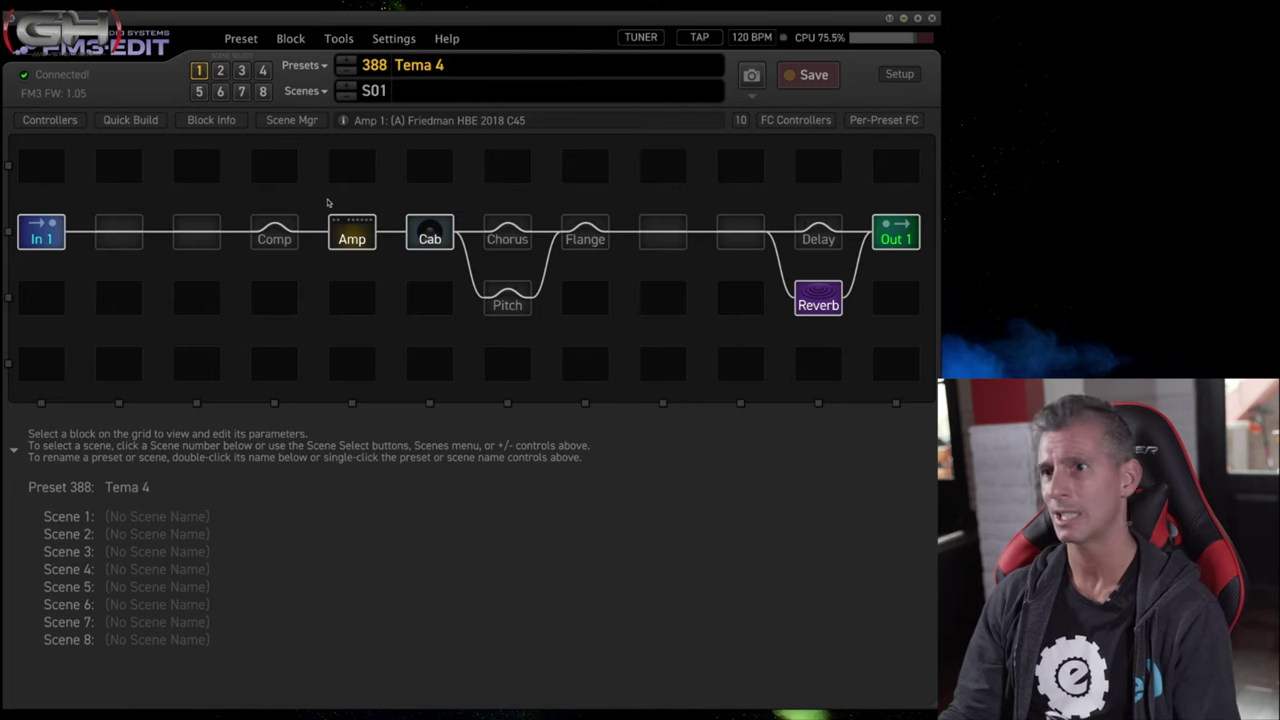
{"action": "left_click", "coordinate": [347, 73]}
{"action": "left_click", "coordinate": [347, 73]}
{"action": "left_click", "coordinate": [347, 73]}
{"action": "left_click", "coordinate": [347, 73]}
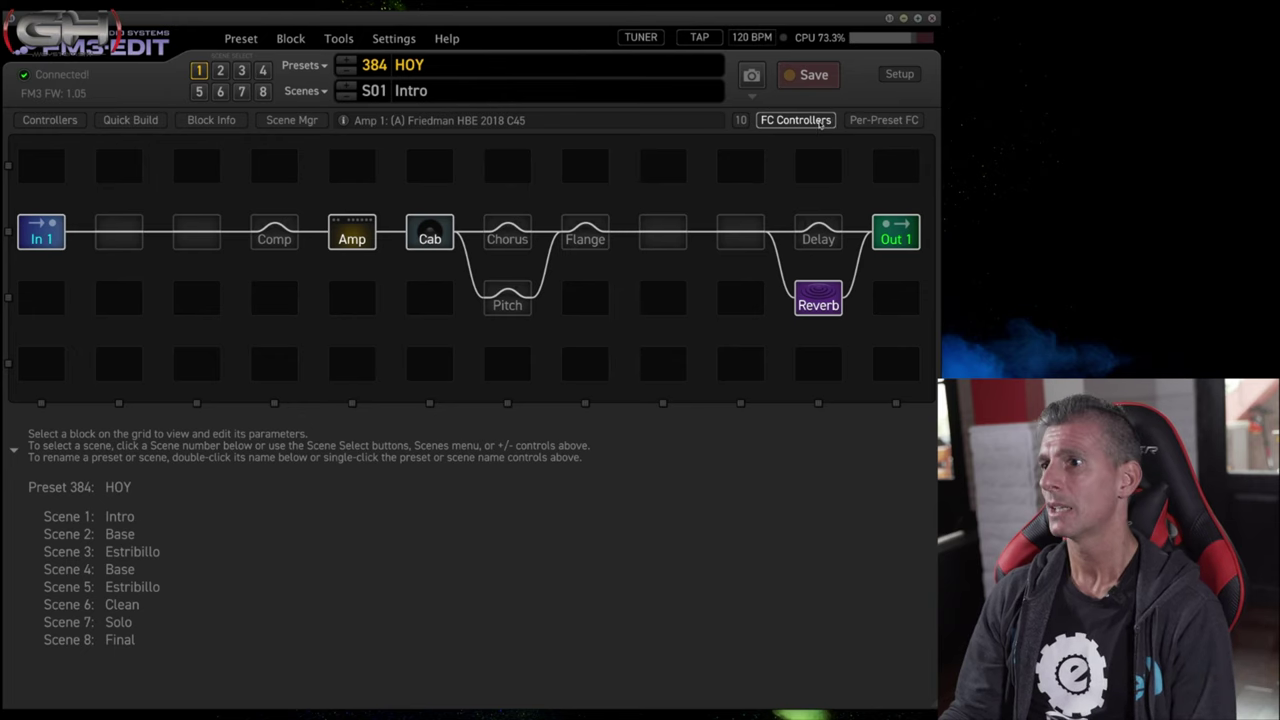
Step: In the FC controller settings, try orange, yellow and blue on the PRESETS layout's middle switch, and set its color to red
{"action": "left_click", "coordinate": [822, 121]}
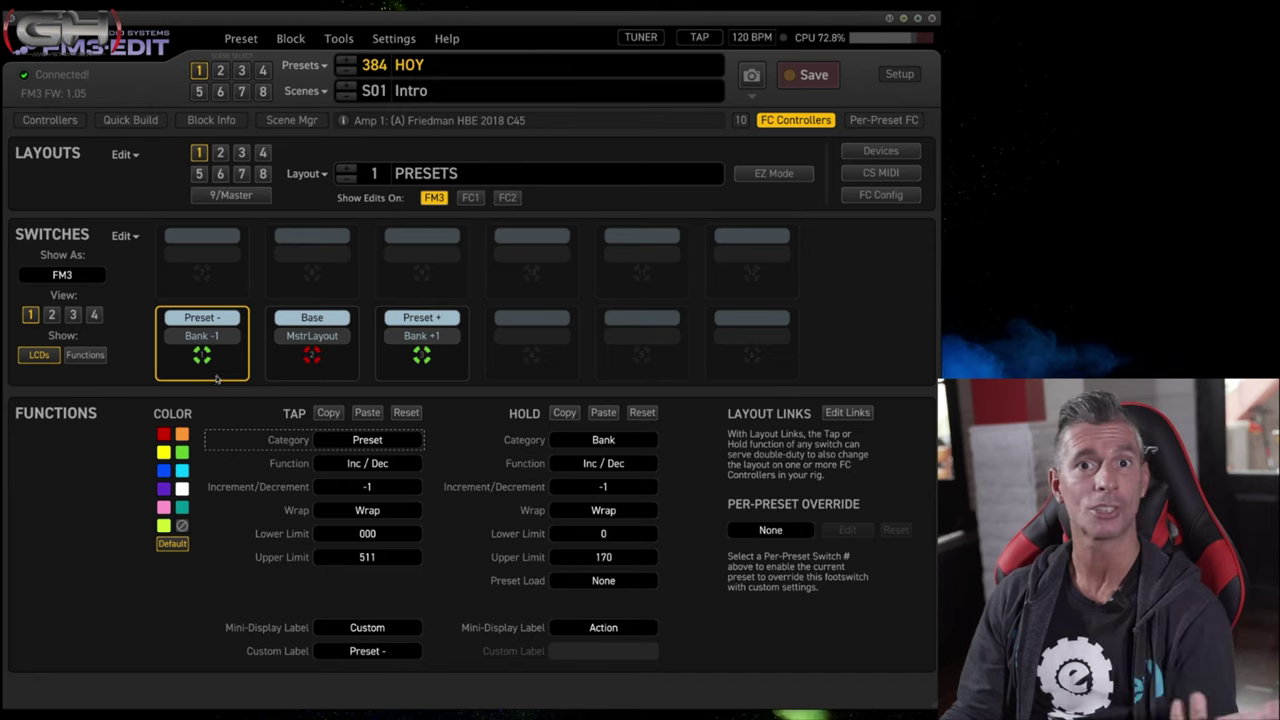
{"action": "left_click", "coordinate": [340, 374]}
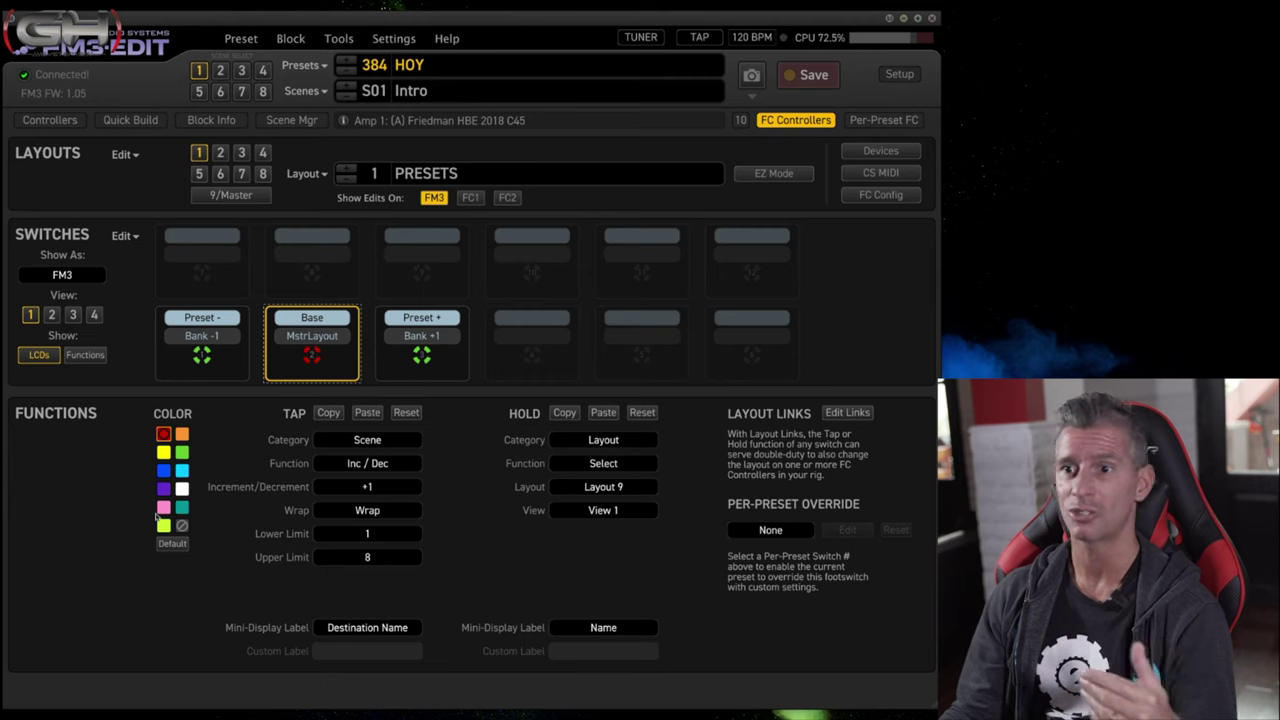
{"action": "left_click", "coordinate": [181, 434]}
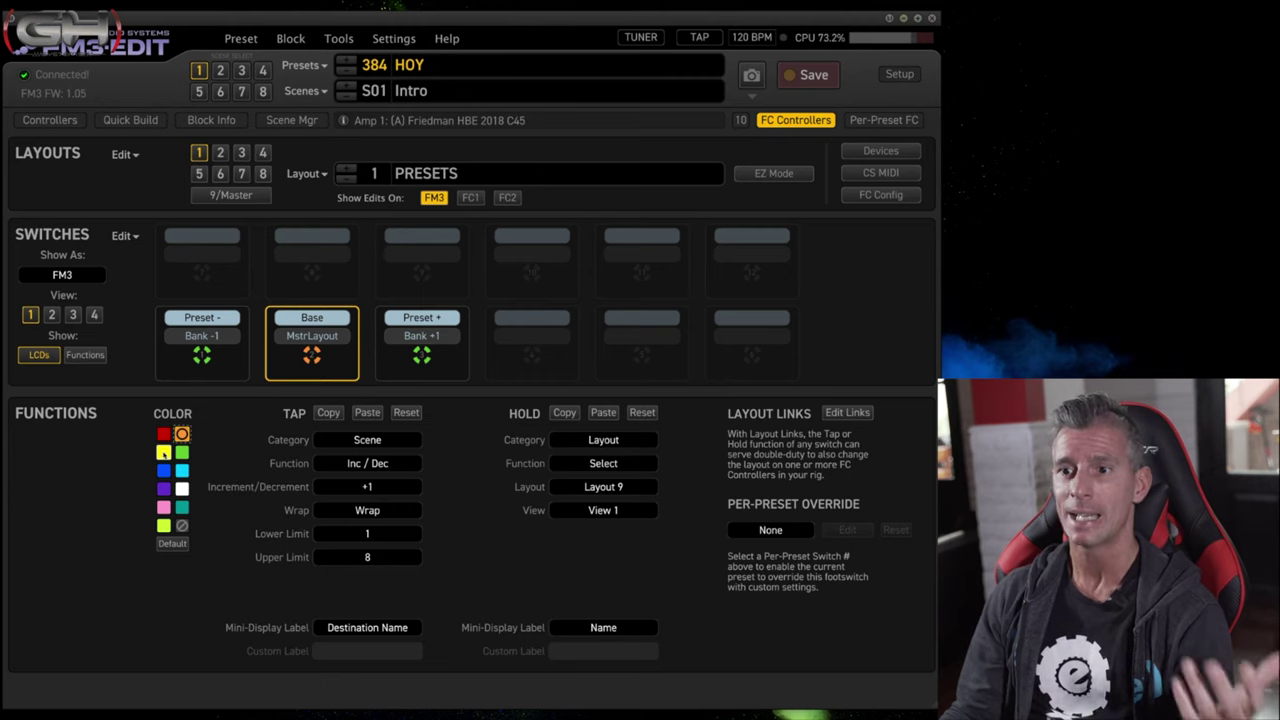
{"action": "left_click", "coordinate": [163, 452]}
{"action": "left_click", "coordinate": [163, 471]}
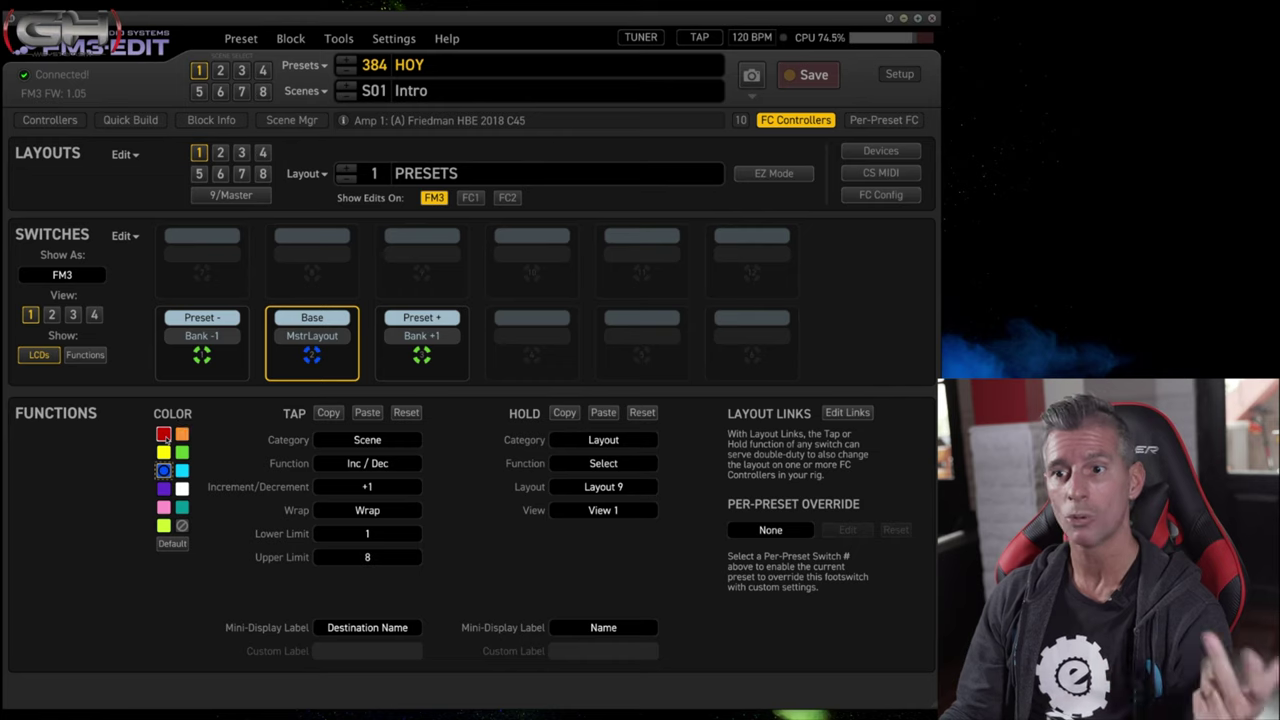
{"action": "left_click", "coordinate": [164, 435]}
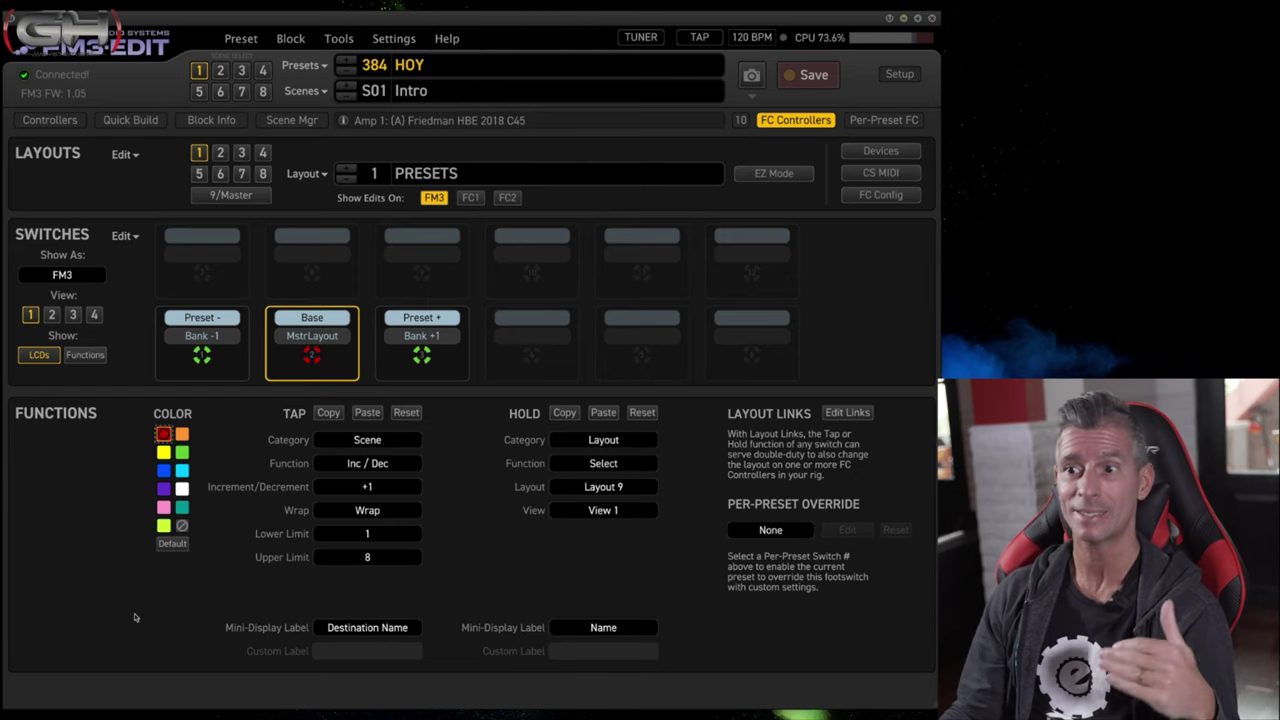
Step: Configure the middle switch's tap function with category Scene, function Inc / Dec, increment +1 and Wrap
{"action": "left_click", "coordinate": [401, 443]}
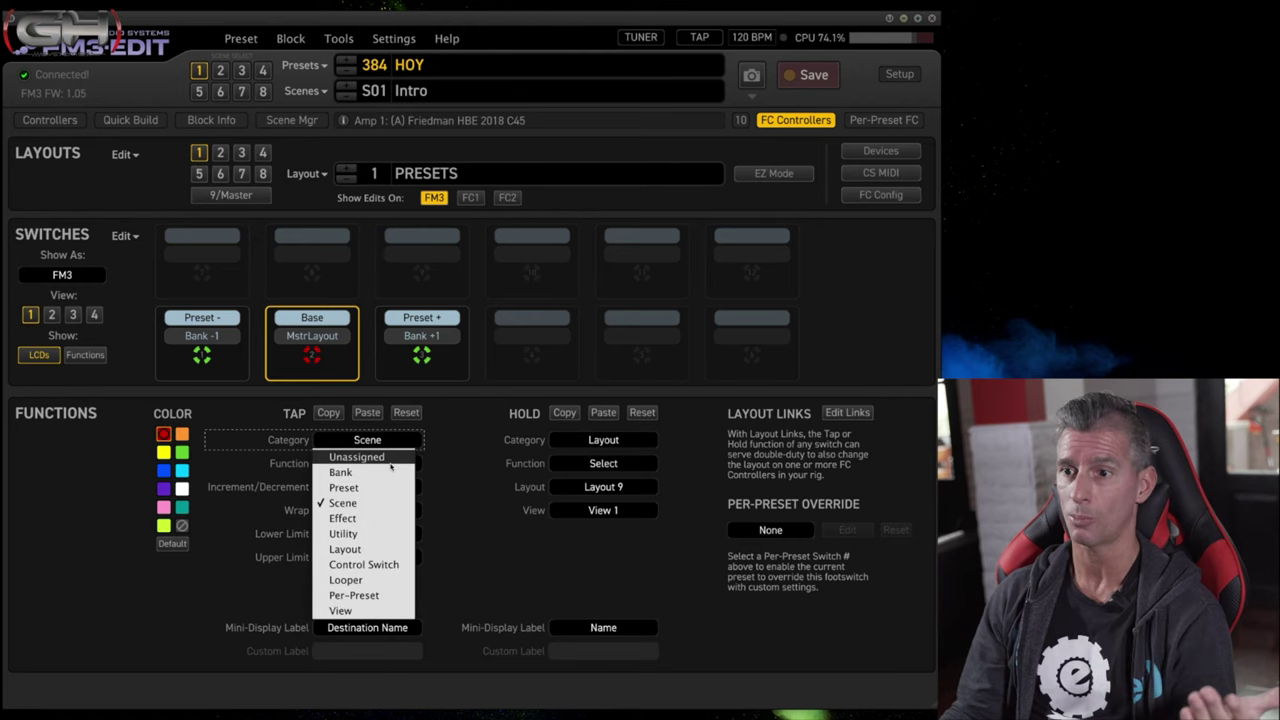
{"action": "left_click", "coordinate": [361, 503]}
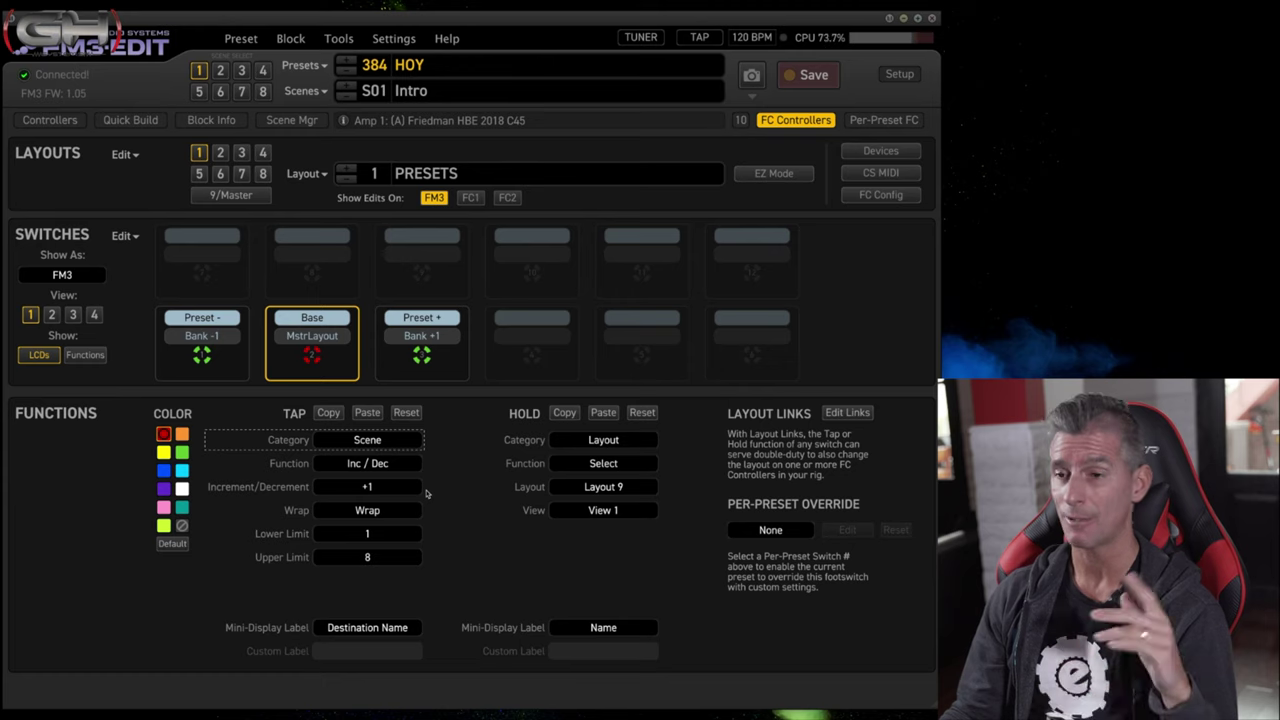
{"action": "left_click", "coordinate": [406, 466]}
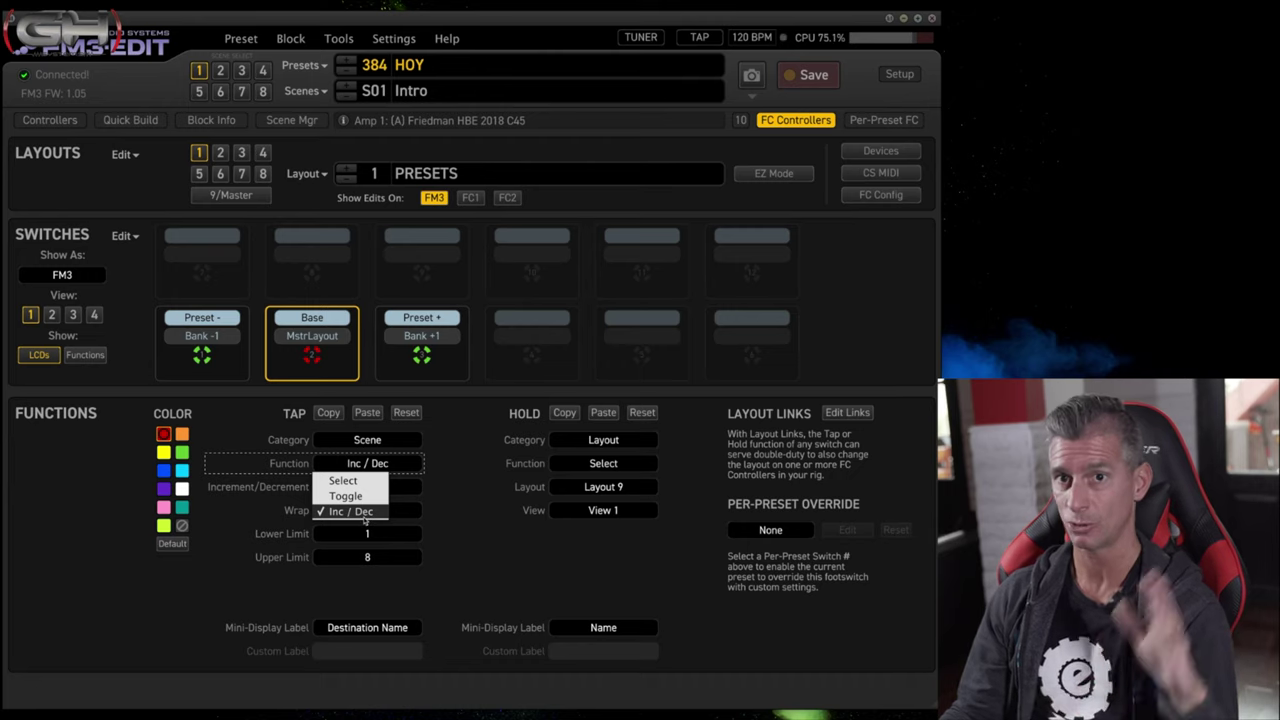
{"action": "left_click", "coordinate": [446, 505]}
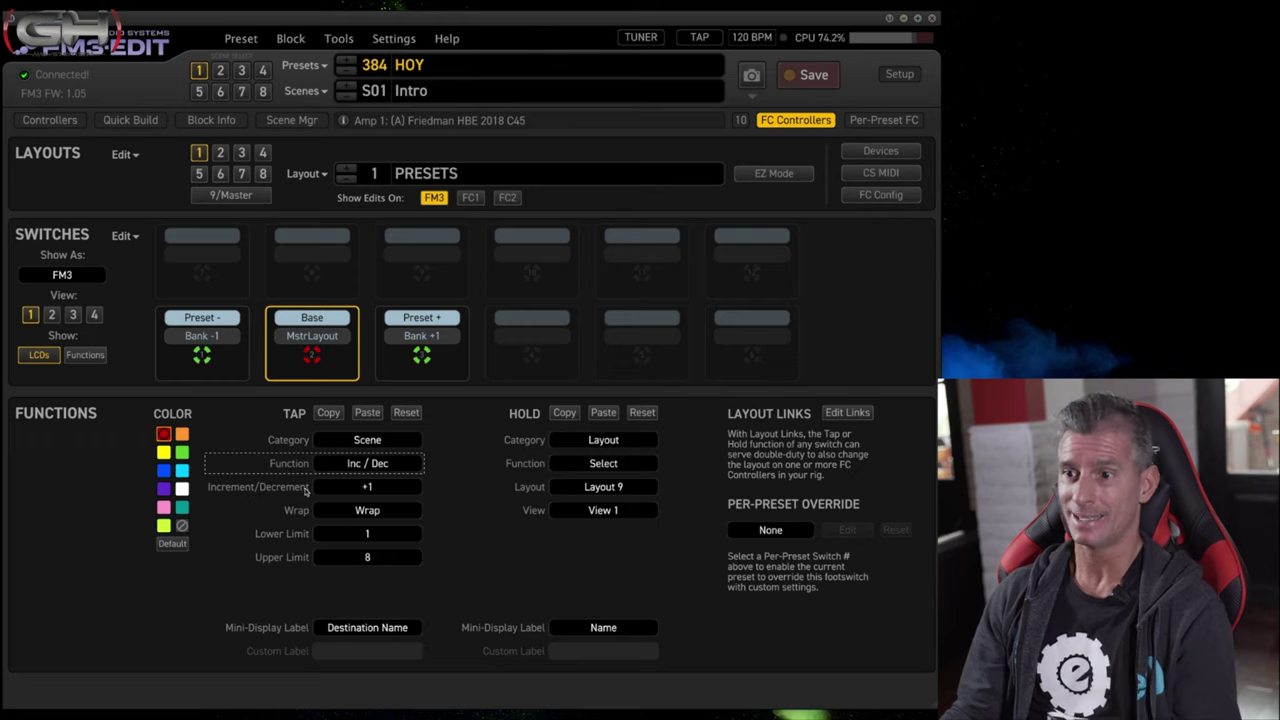
{"action": "left_click", "coordinate": [387, 488]}
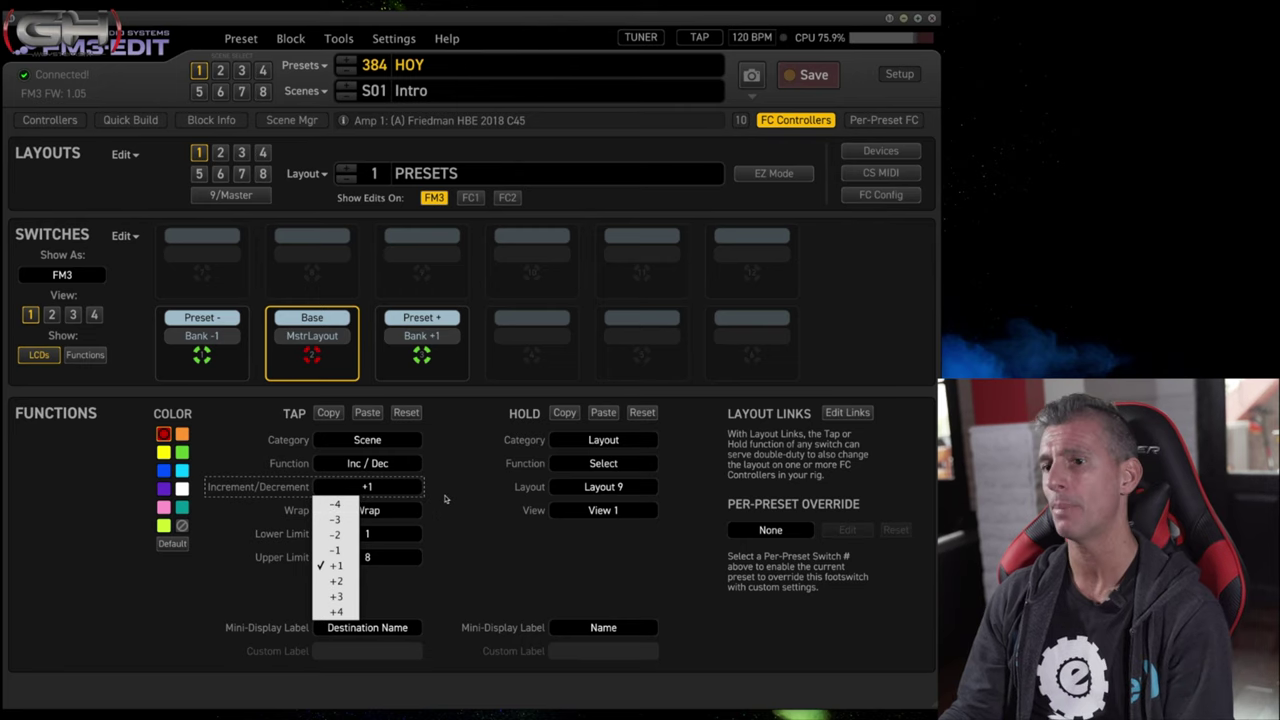
{"action": "left_click", "coordinate": [335, 566]}
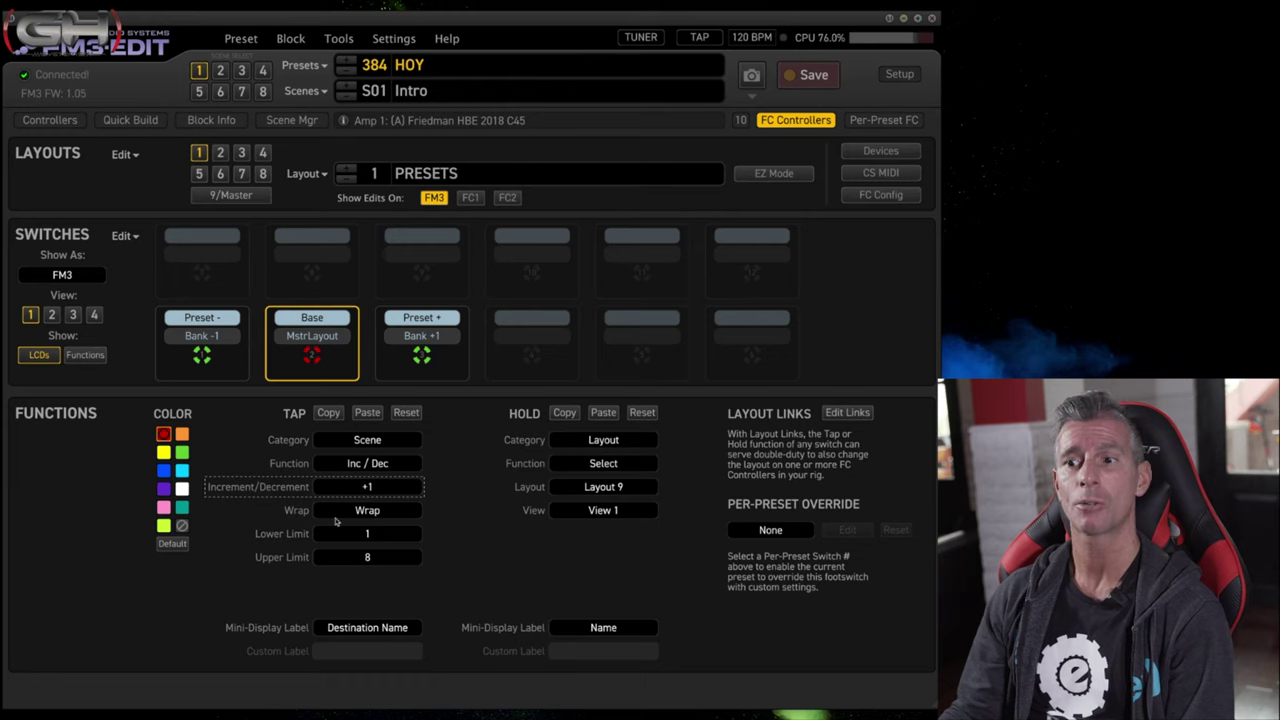
{"action": "left_click", "coordinate": [382, 514]}
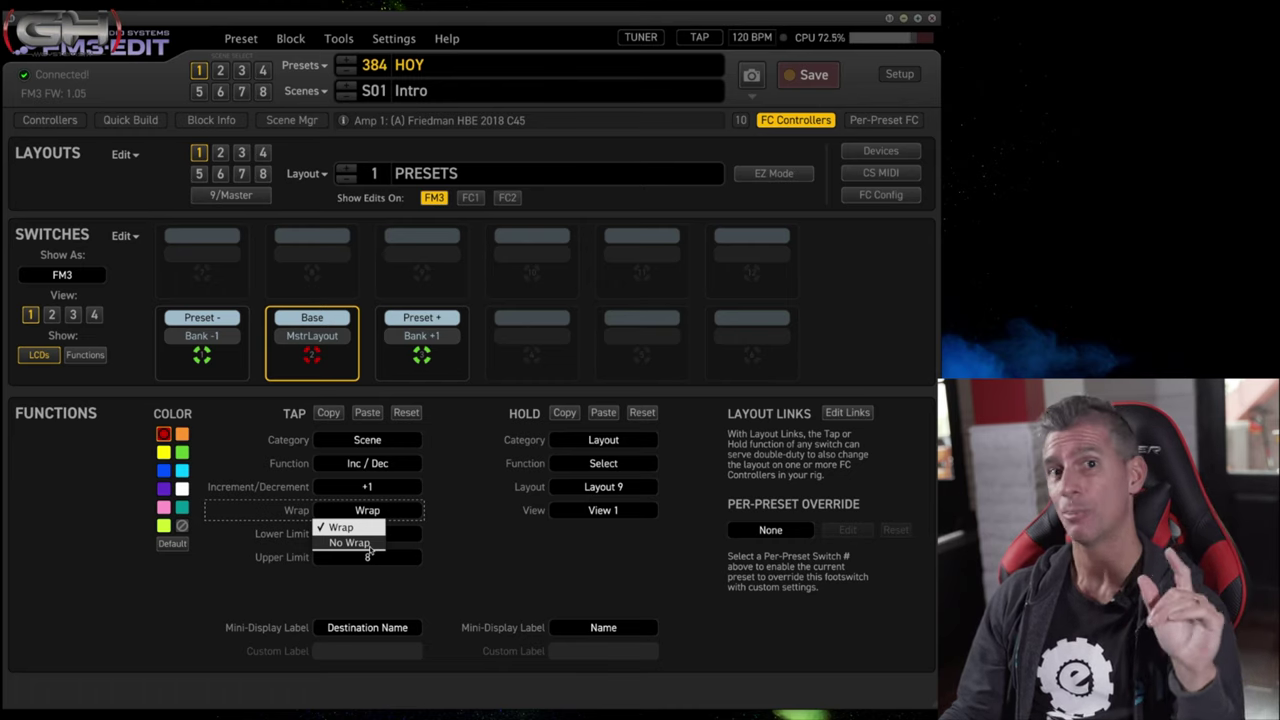
{"action": "left_click", "coordinate": [367, 533]}
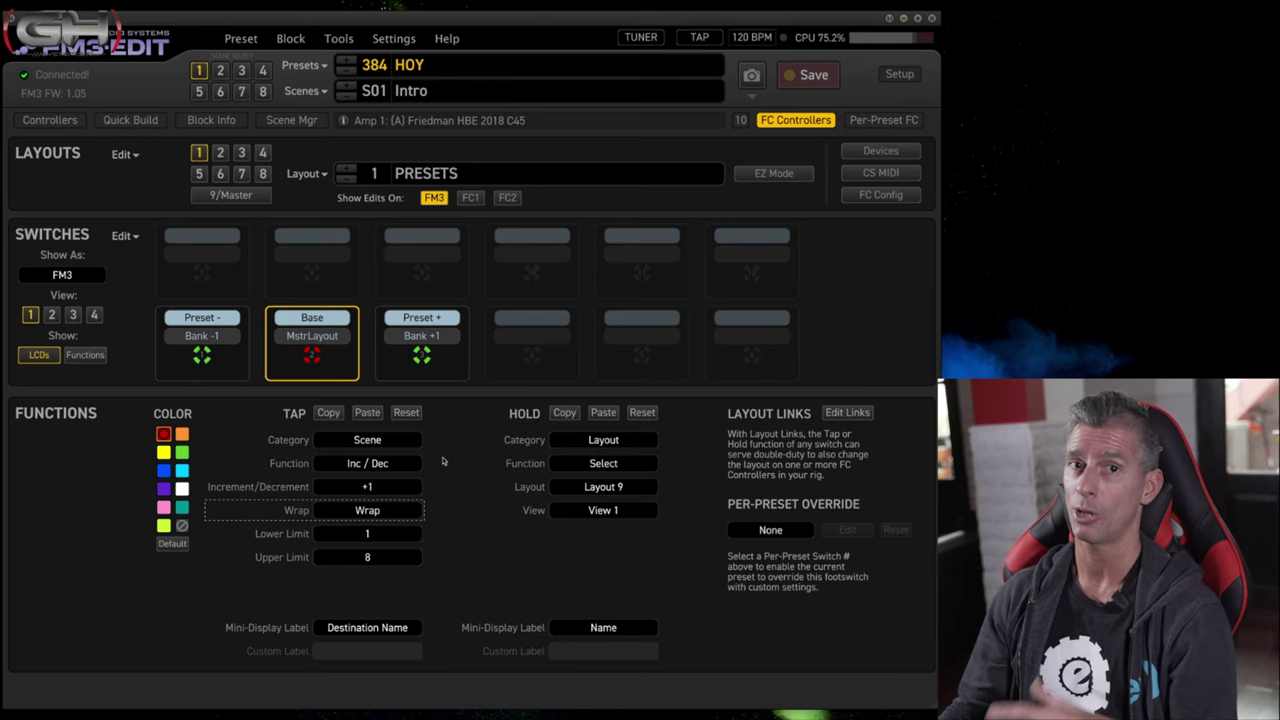
Step: Configure the Preset - switch's tap function with category Preset, function Inc / Dec and increment -1
{"action": "left_click", "coordinate": [219, 369]}
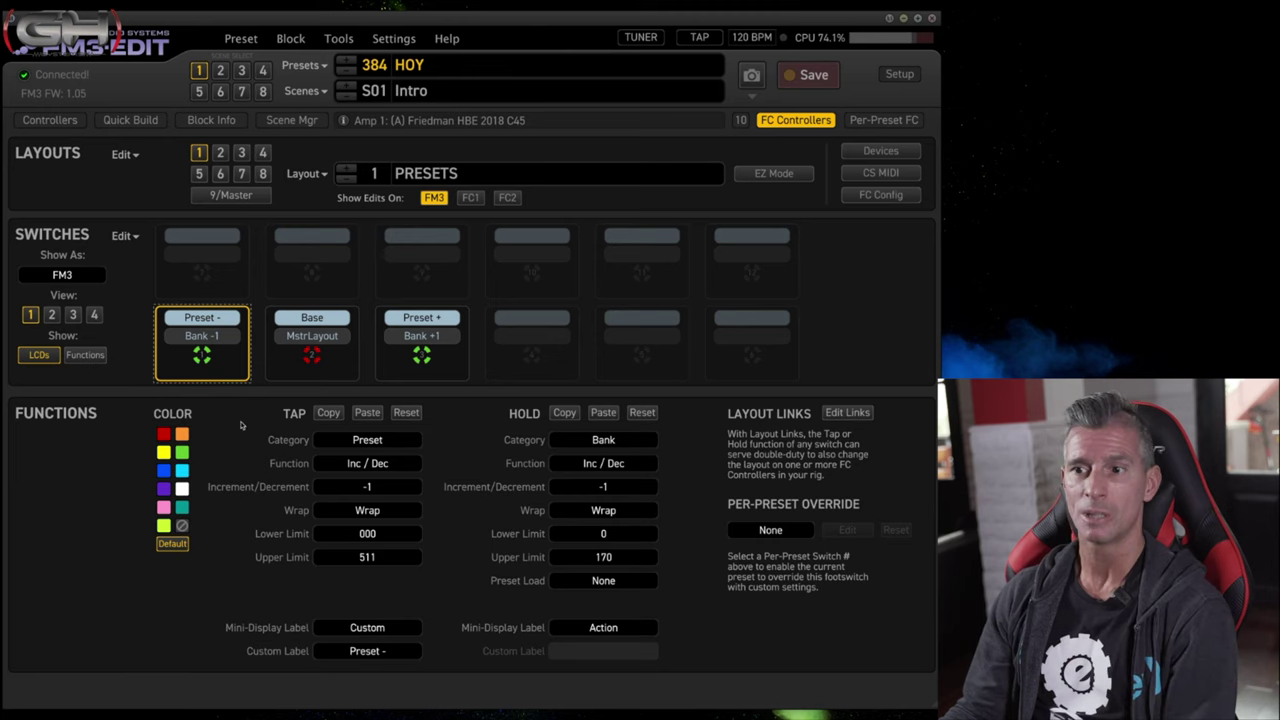
{"action": "left_click", "coordinate": [398, 443]}
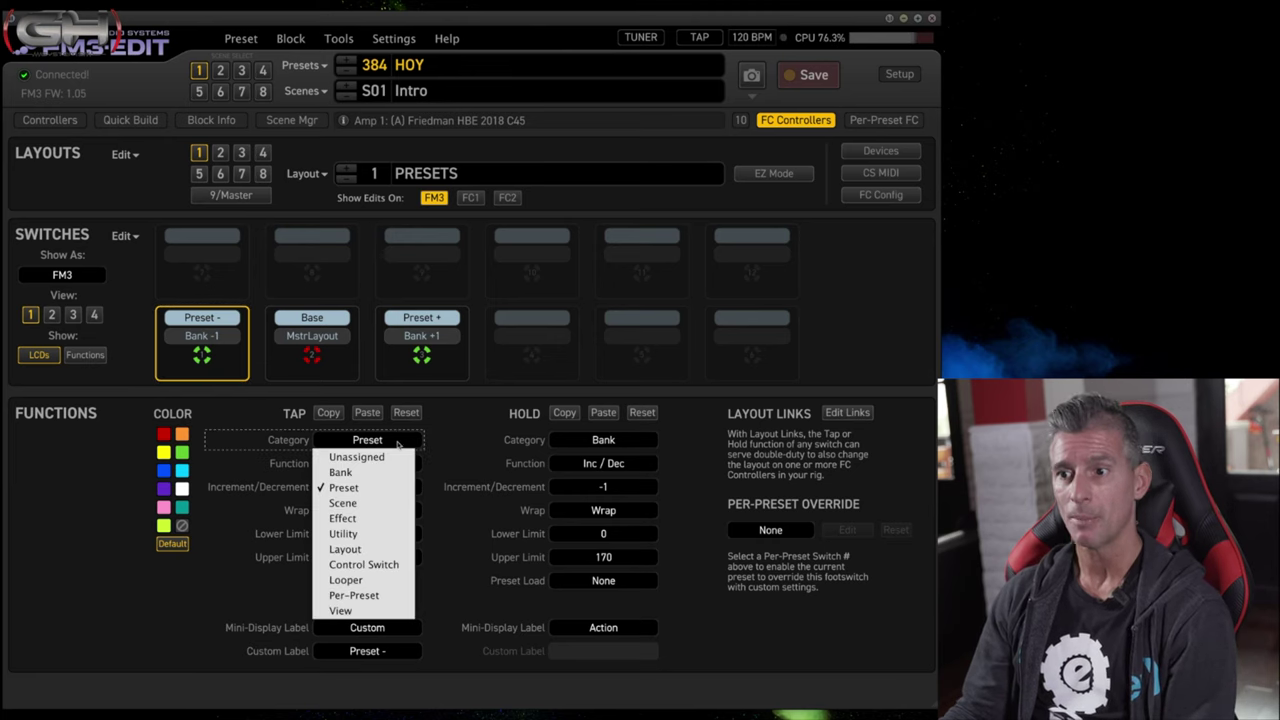
{"action": "left_click", "coordinate": [368, 490]}
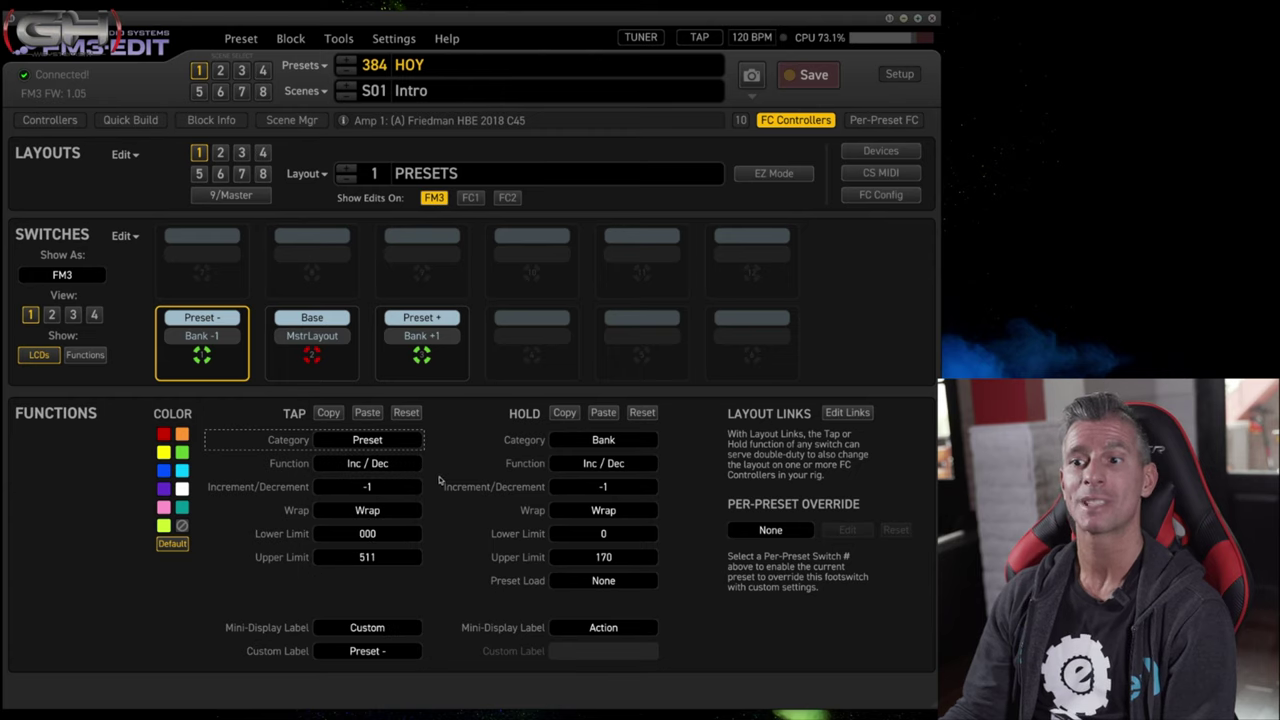
{"action": "left_click", "coordinate": [388, 467]}
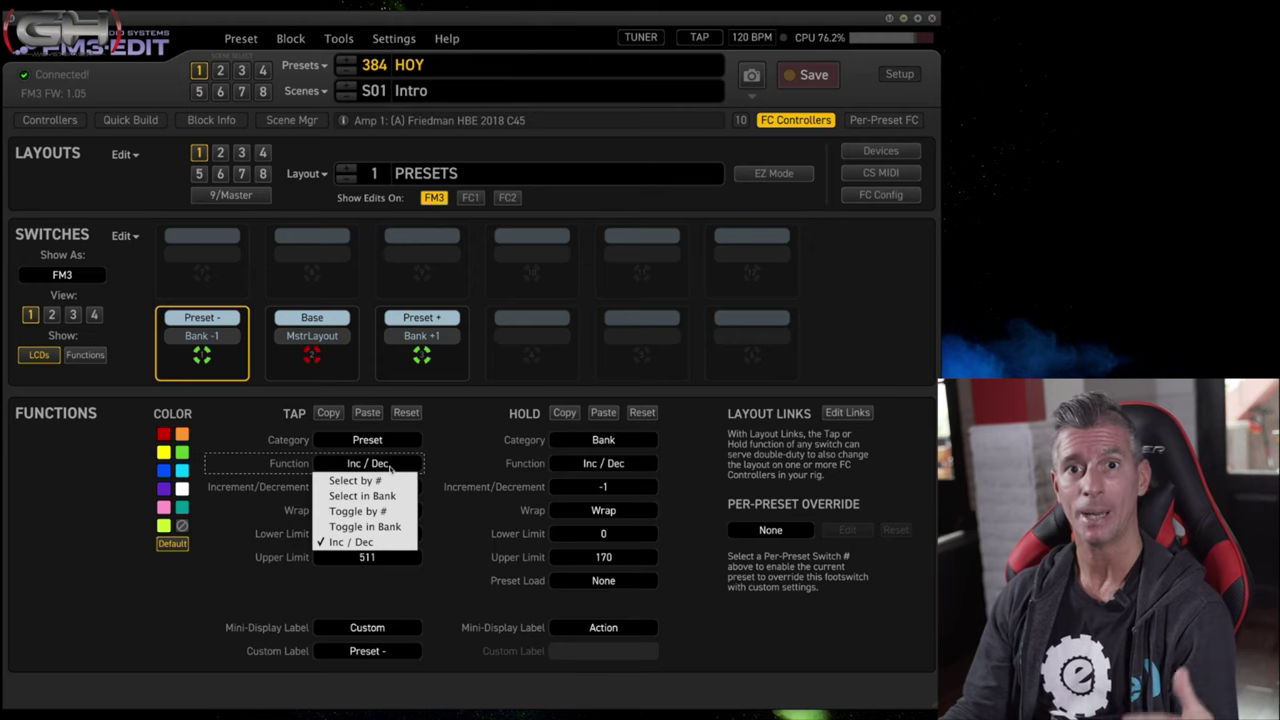
{"action": "left_click", "coordinate": [454, 462]}
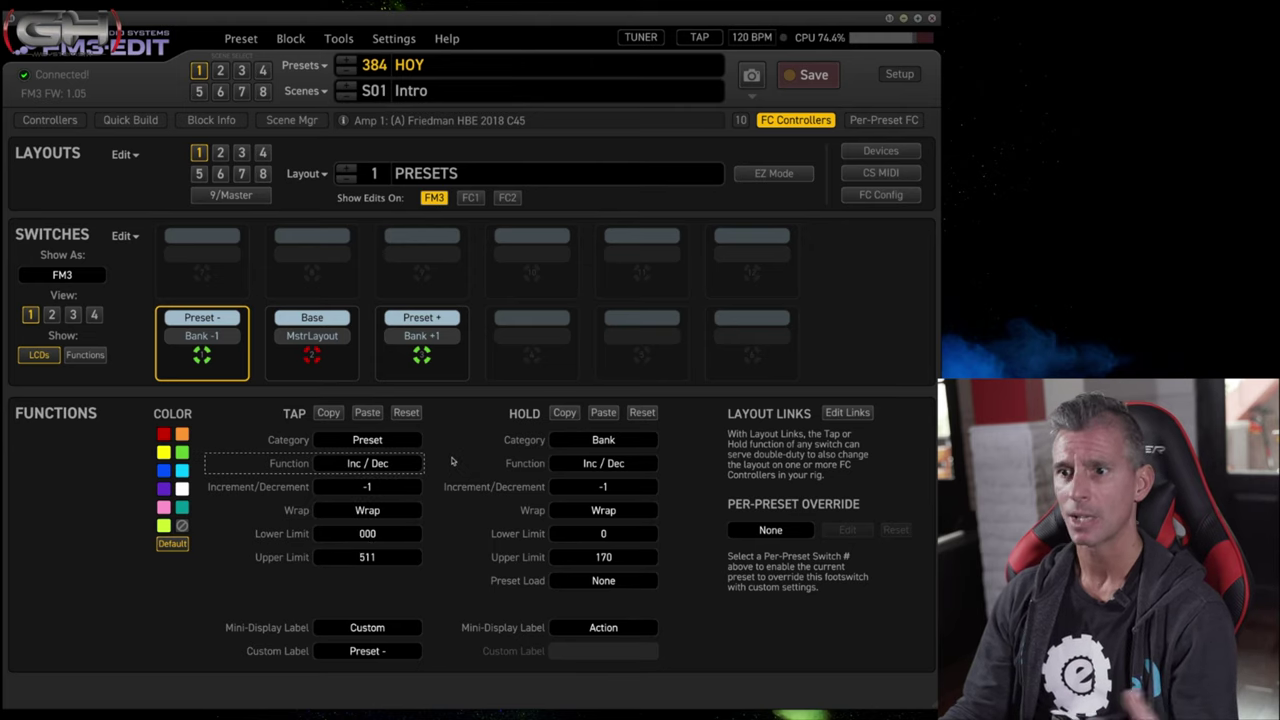
{"action": "left_click", "coordinate": [398, 487]}
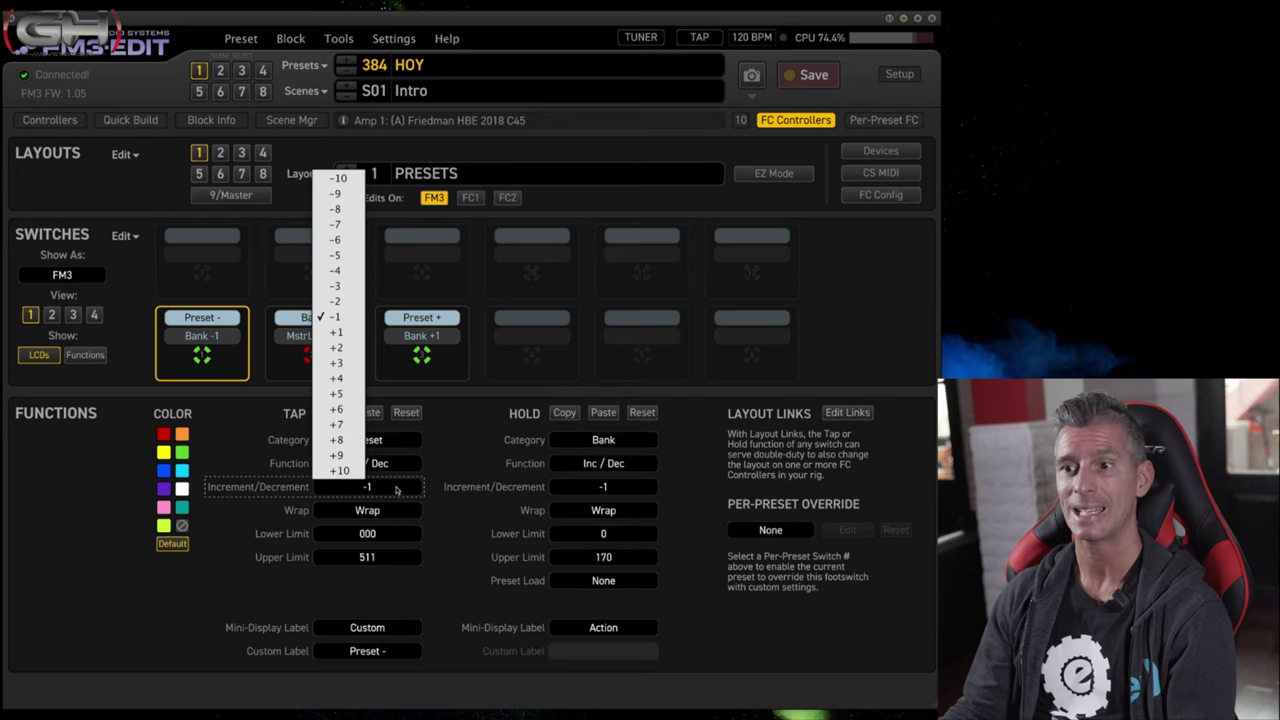
{"action": "left_click", "coordinate": [331, 318]}
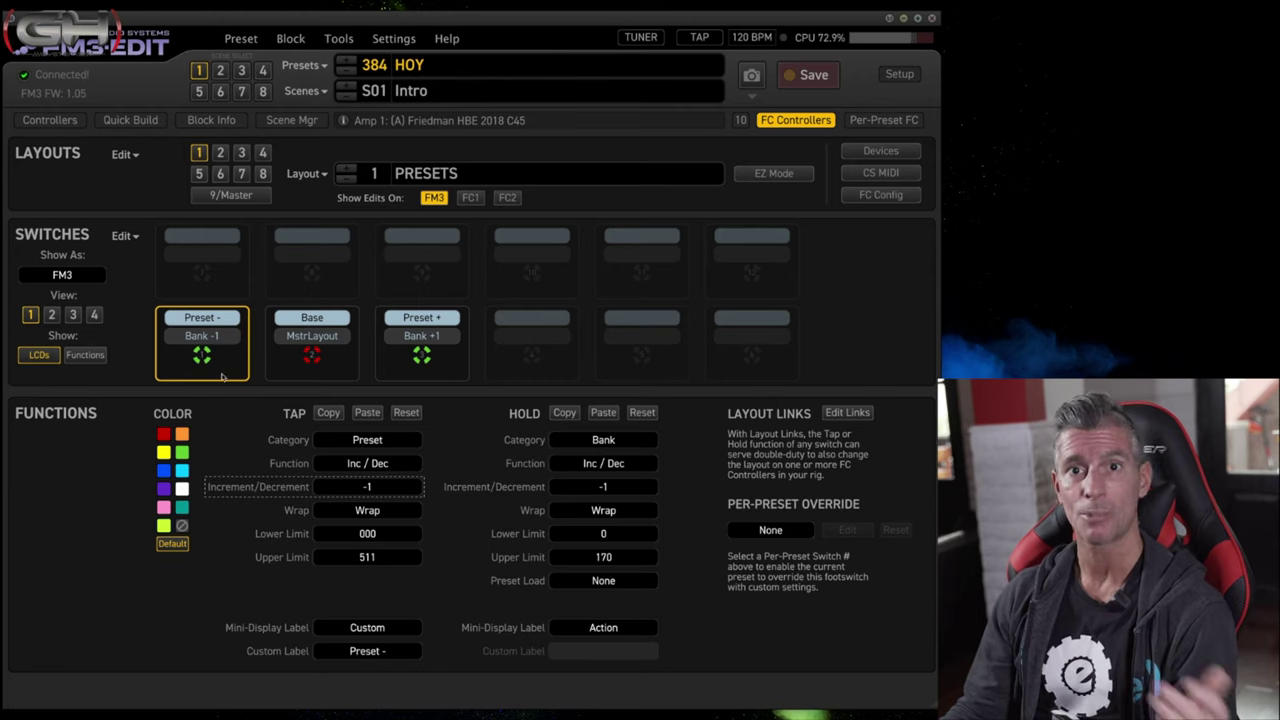
Step: Configure the Preset + switch's tap function with category Preset and increment +1, and save the preset
{"action": "left_click", "coordinate": [446, 360]}
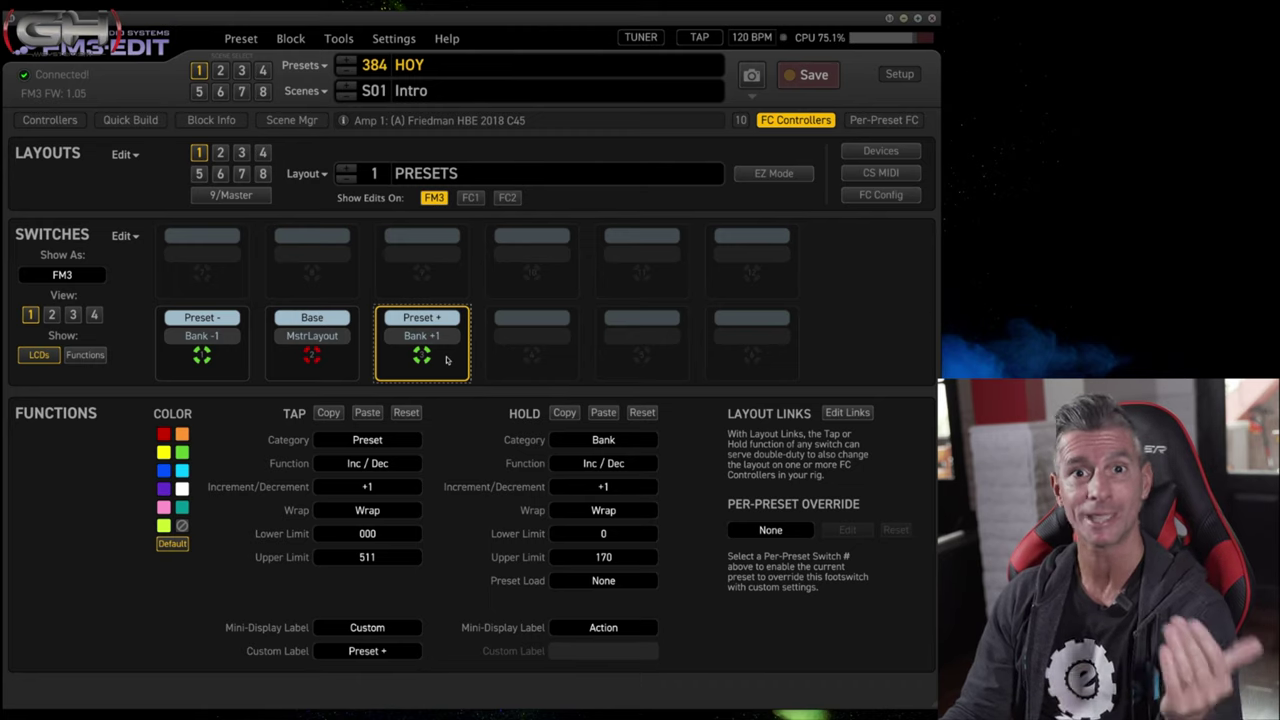
{"action": "left_click", "coordinate": [386, 441]}
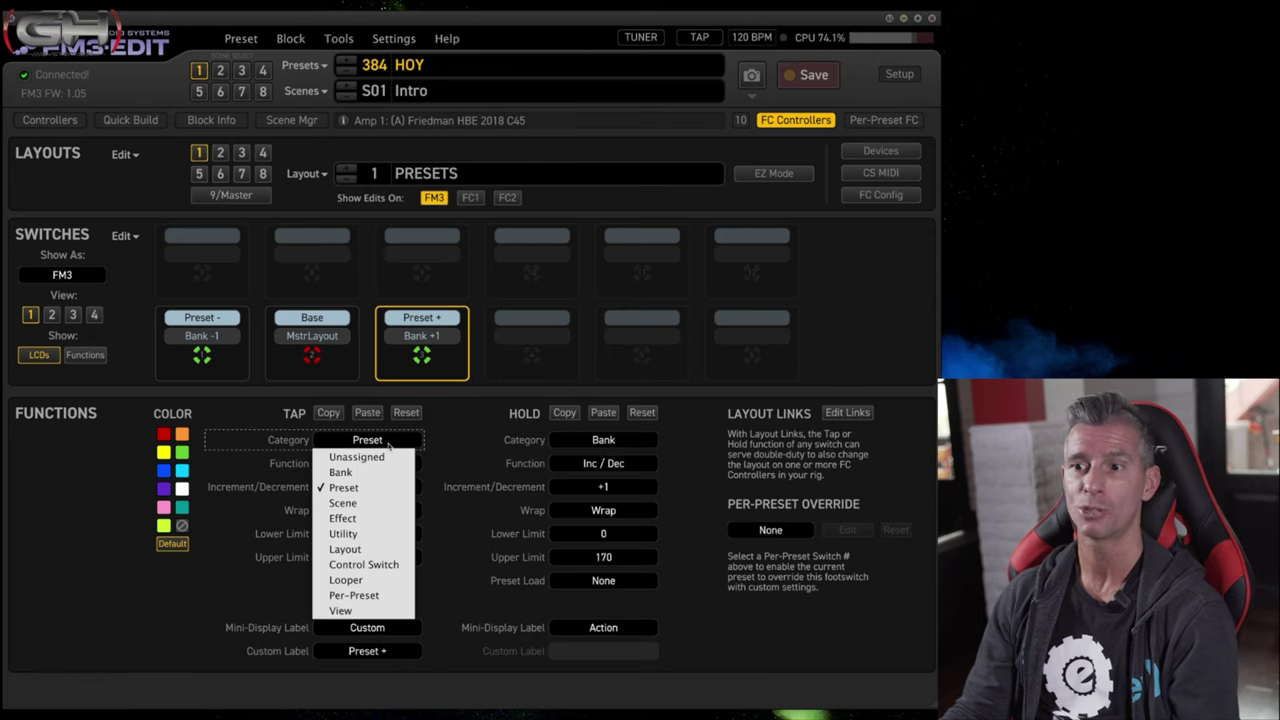
{"action": "left_click", "coordinate": [363, 488]}
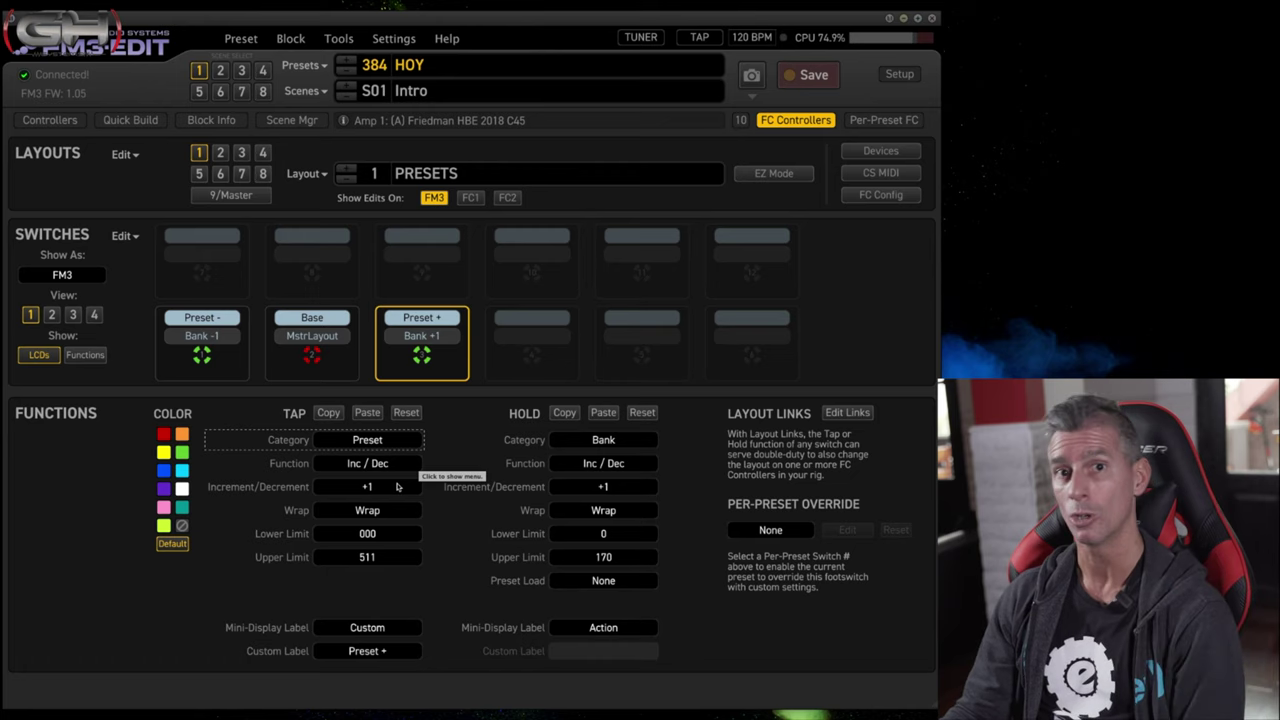
{"action": "left_click", "coordinate": [397, 487]}
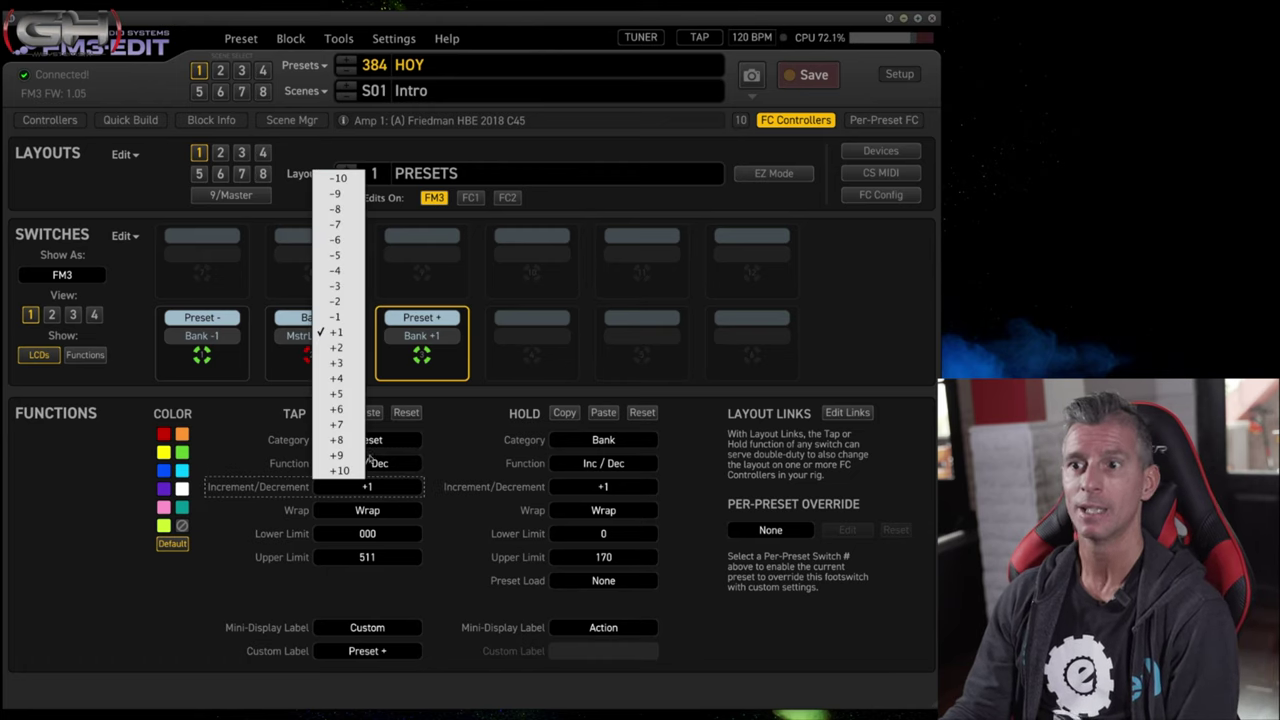
{"action": "left_click", "coordinate": [333, 340]}
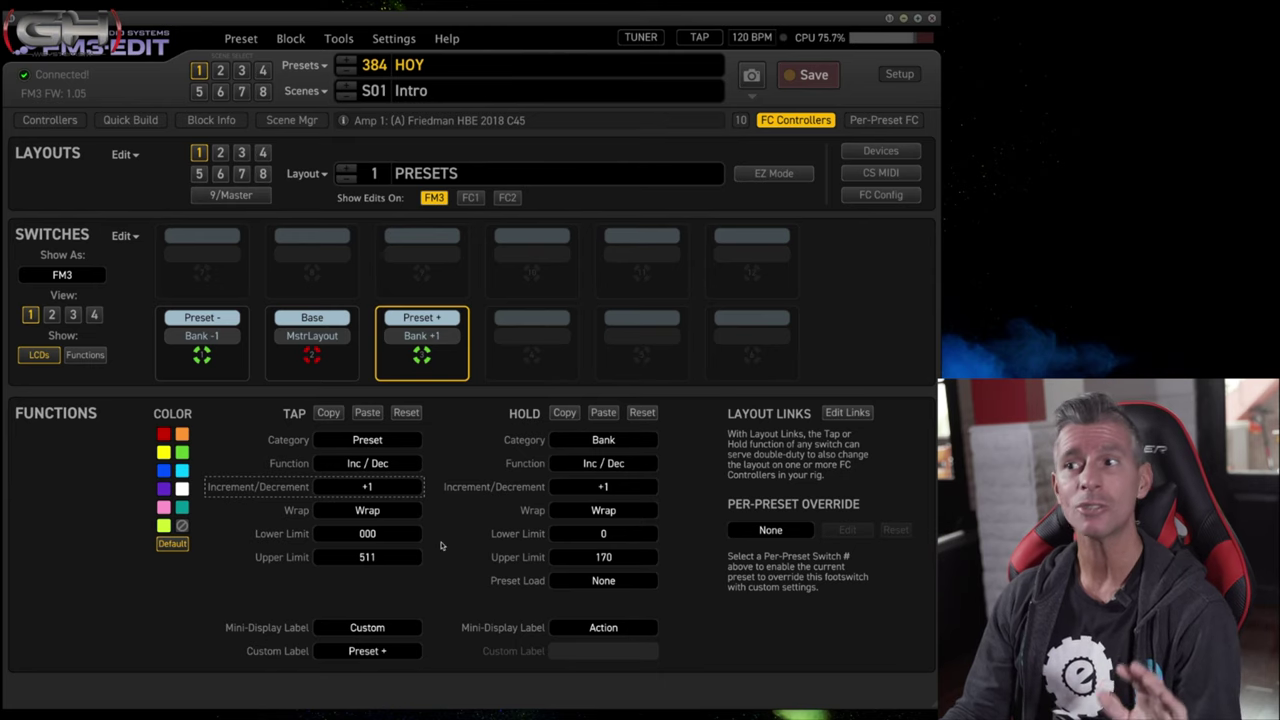
{"action": "left_click", "coordinate": [813, 75]}
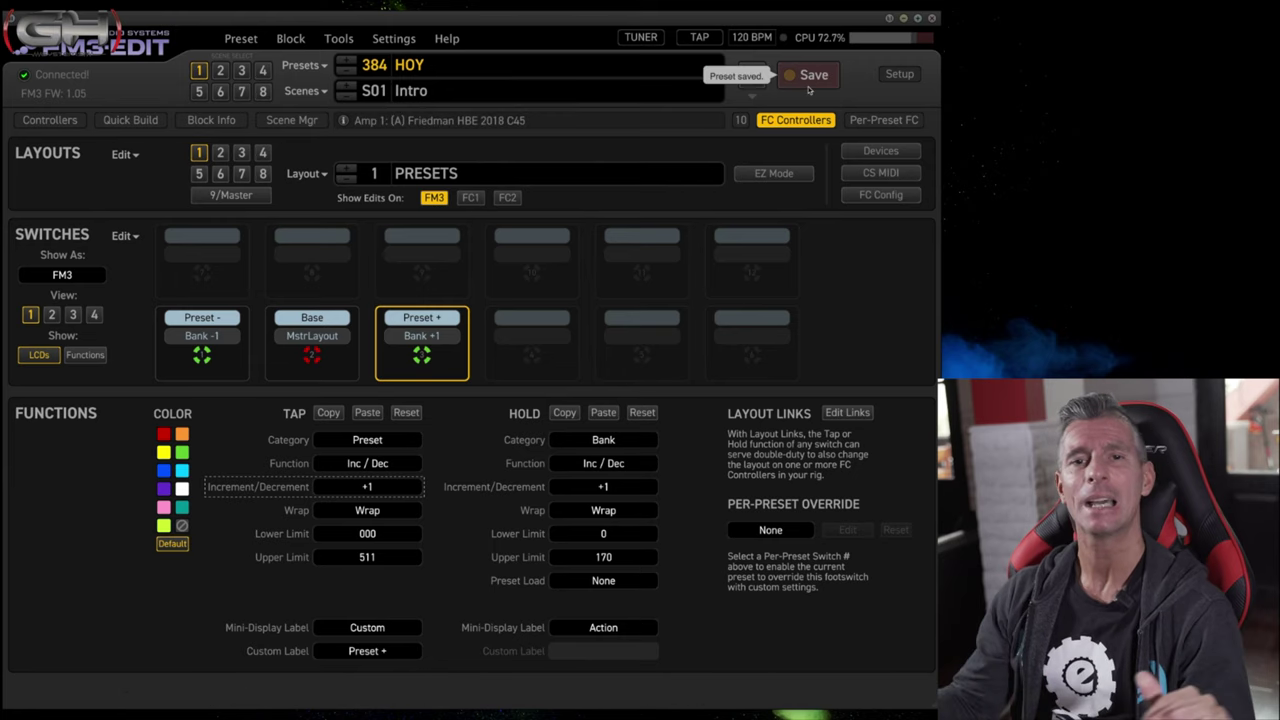